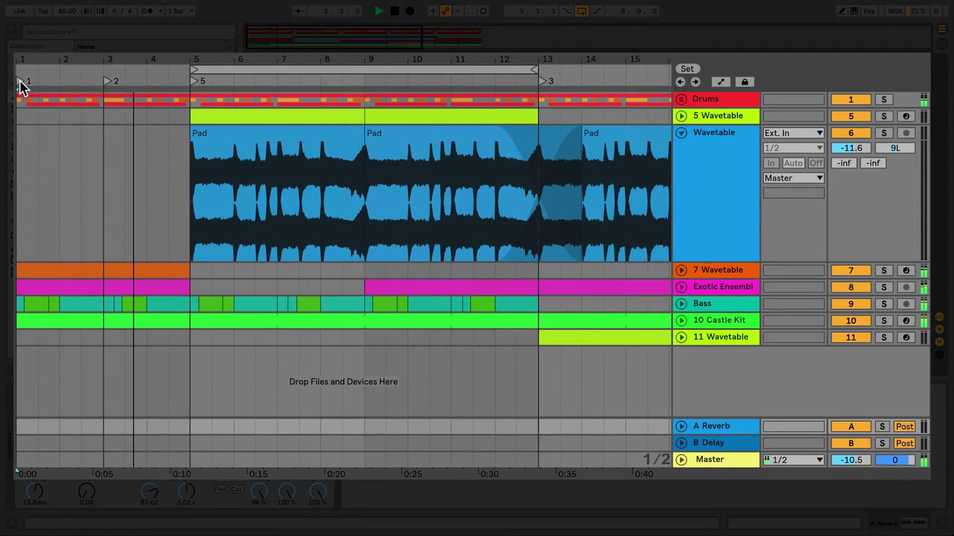
# Step: Split the first Pad clip at bars 7, 6 and 6.3 with Cmd/Ctrl+E
pyautogui.click(278, 258)
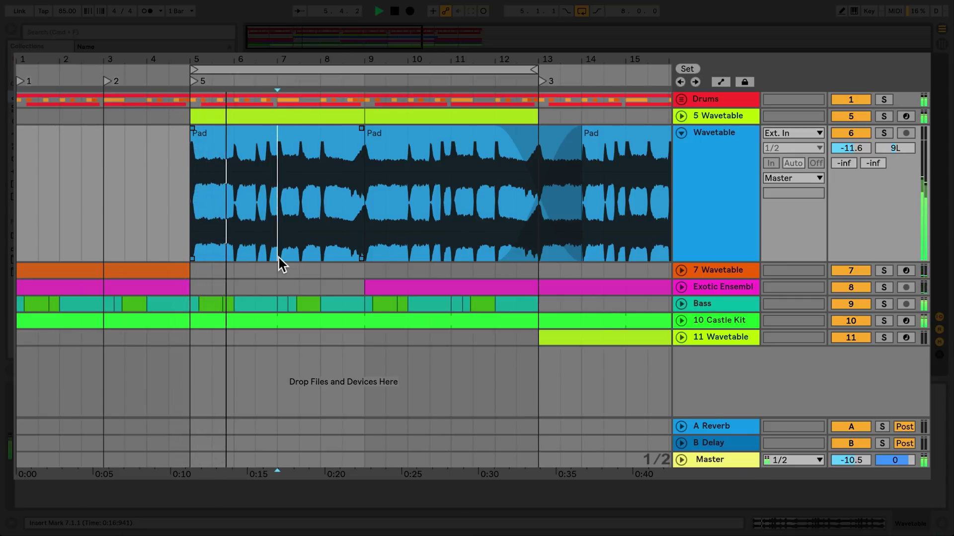
pyautogui.hotkey('ctrl', 'e')
pyautogui.click(233, 255)
pyautogui.hotkey('ctrl', 'e')
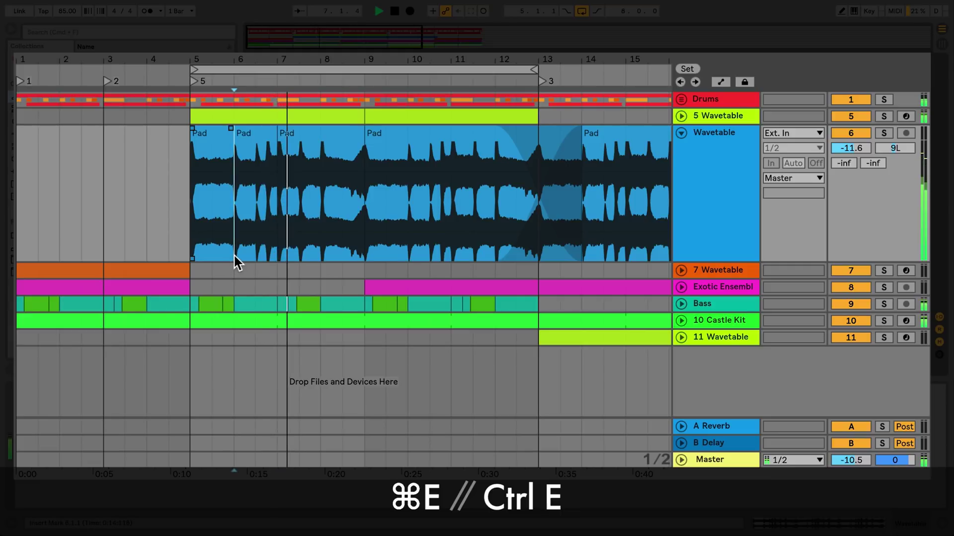
pyautogui.click(256, 249)
pyautogui.hotkey('ctrl', 'e')
# Step: Select each of the four resulting Pad clips in turn, ending with the one at bar 7
pyautogui.click(223, 132)
pyautogui.click(239, 135)
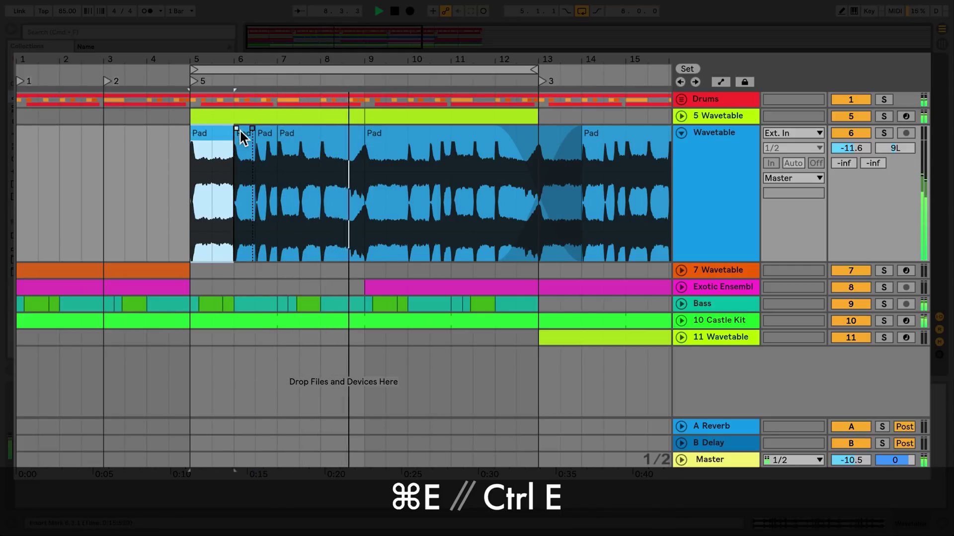
pyautogui.click(264, 133)
pyautogui.click(301, 136)
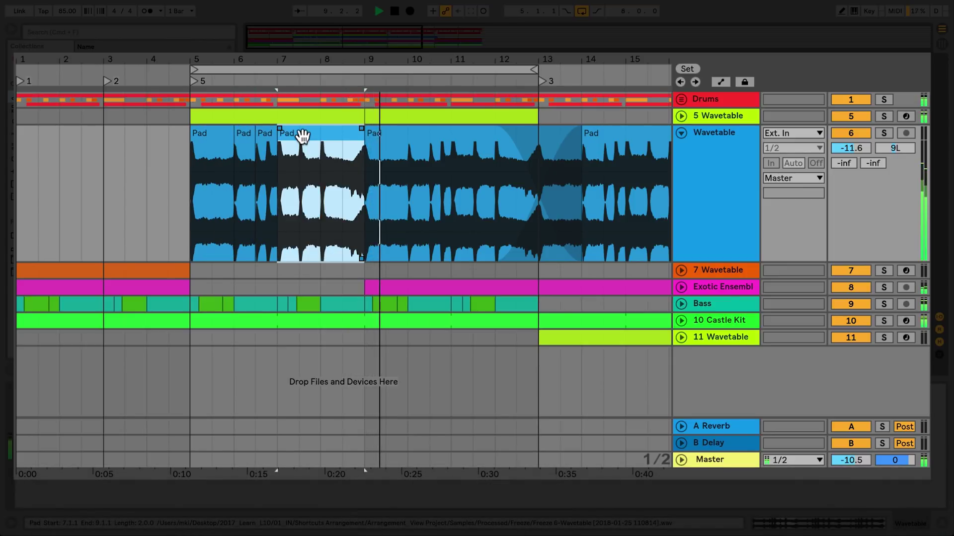
# Step: Consolidate the Bass track's bars 5–13 into one clip, play from bar 5, then fold the track
pyautogui.click(681, 304)
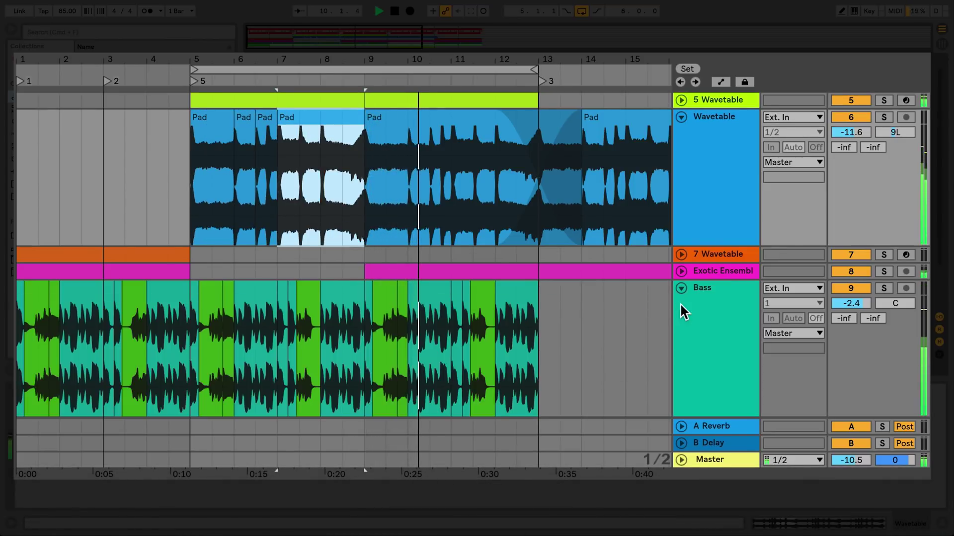
pyautogui.click(538, 390)
pyautogui.moveTo(538, 389); pyautogui.dragTo(190, 350)
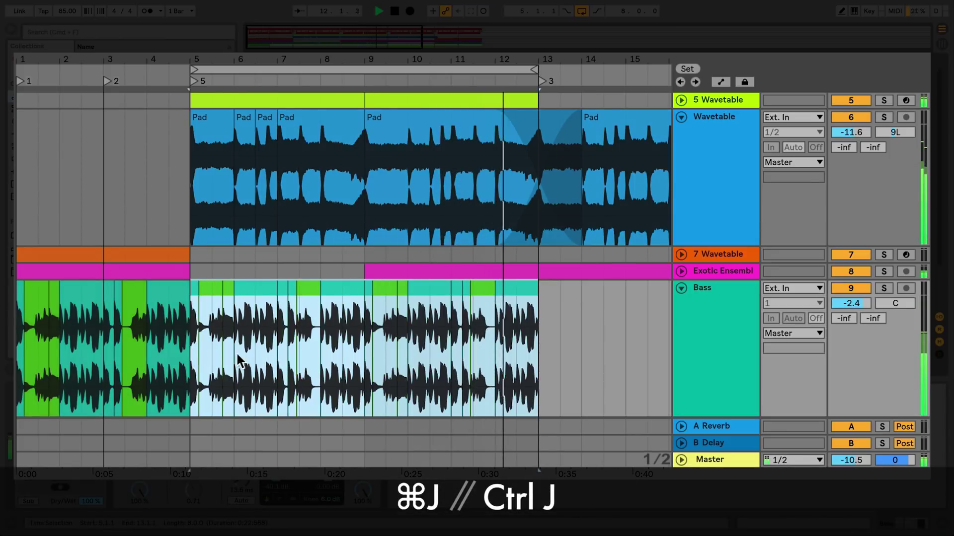
pyautogui.press('super+j')
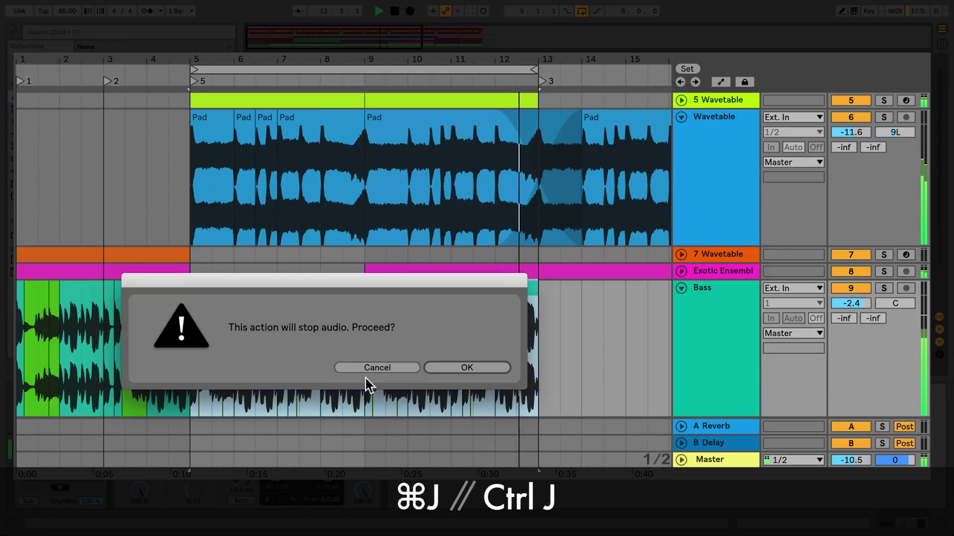
pyautogui.click(444, 365)
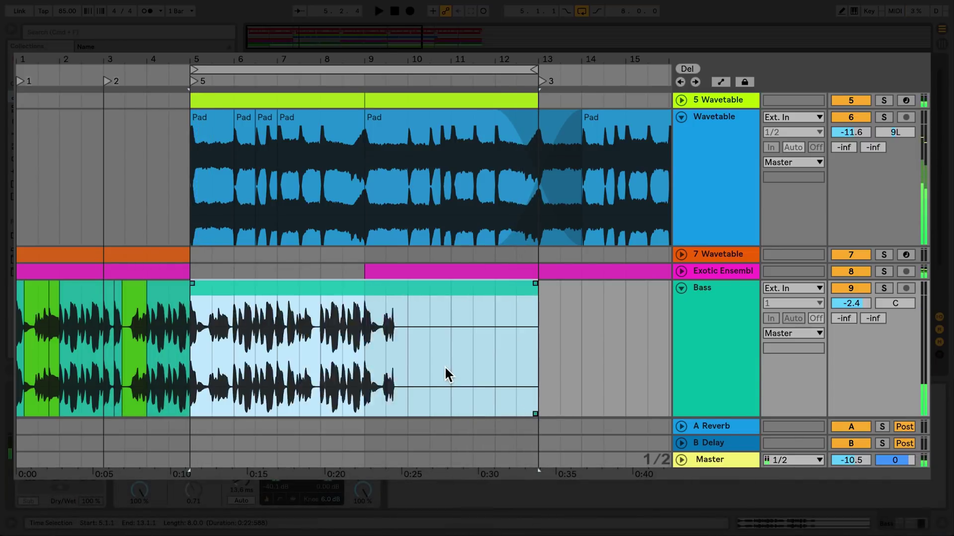
pyautogui.click(194, 81)
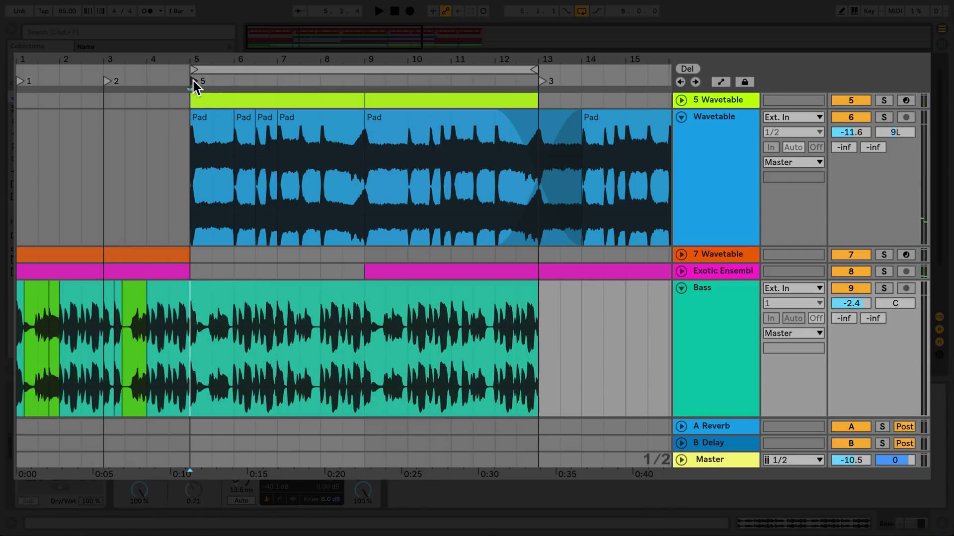
pyautogui.click(681, 288)
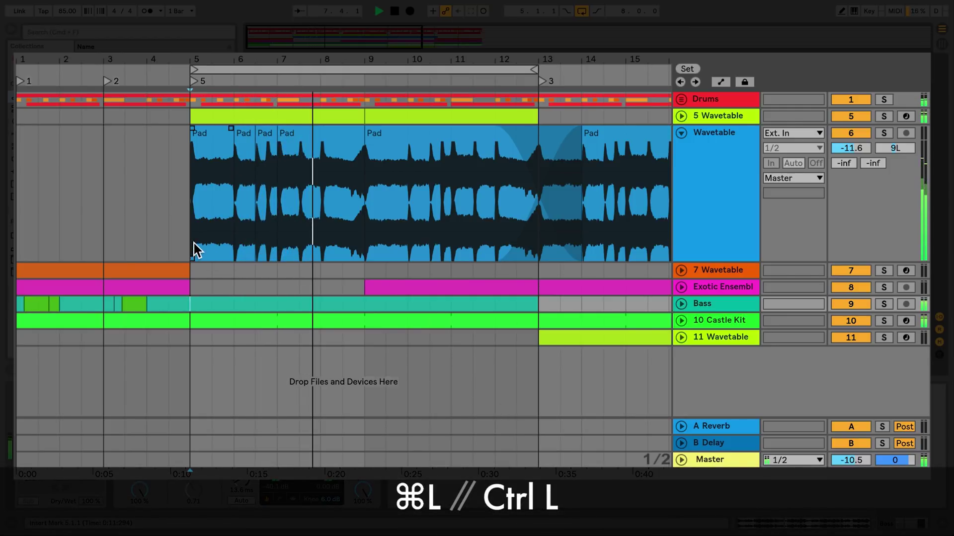
pyautogui.moveTo(194, 243); pyautogui.dragTo(234, 251)
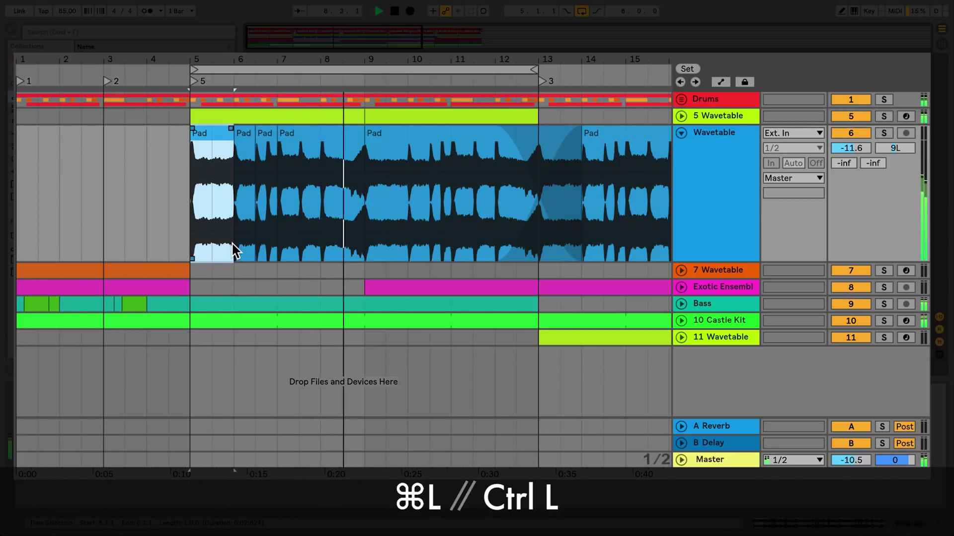
pyautogui.hotkey('ctrl', 'l')
pyautogui.click(183, 232)
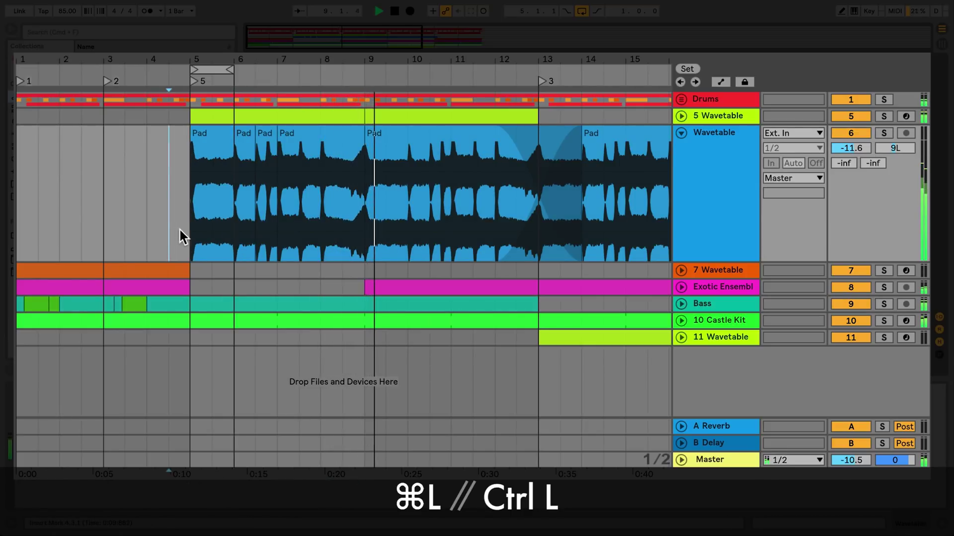
pyautogui.moveTo(196, 243); pyautogui.dragTo(534, 256)
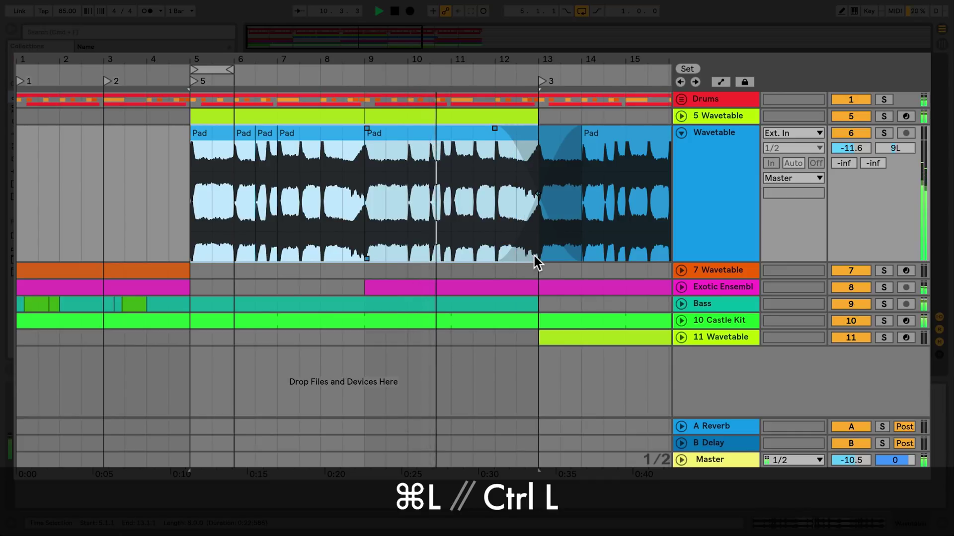
pyautogui.hotkey('ctrl', 'l')
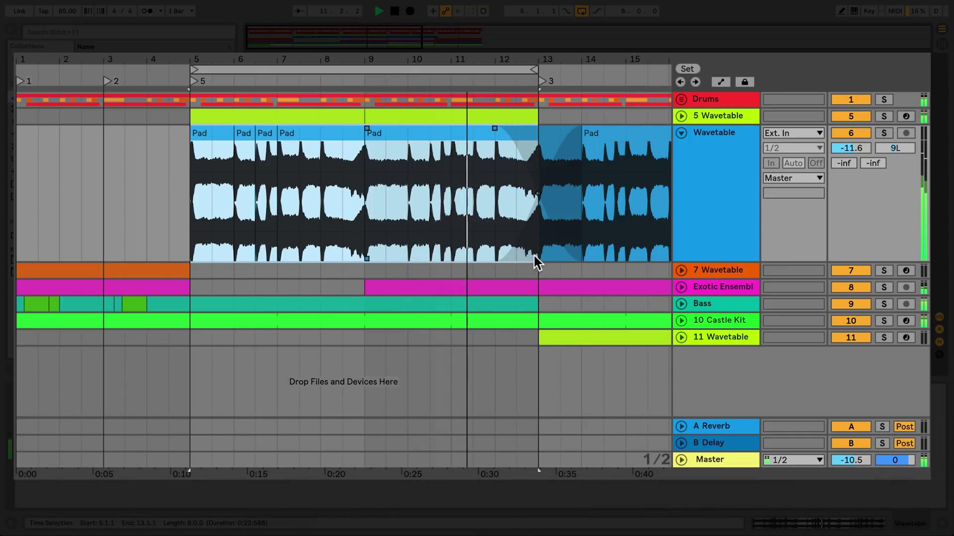
pyautogui.hotkey('ctrl', 'i')
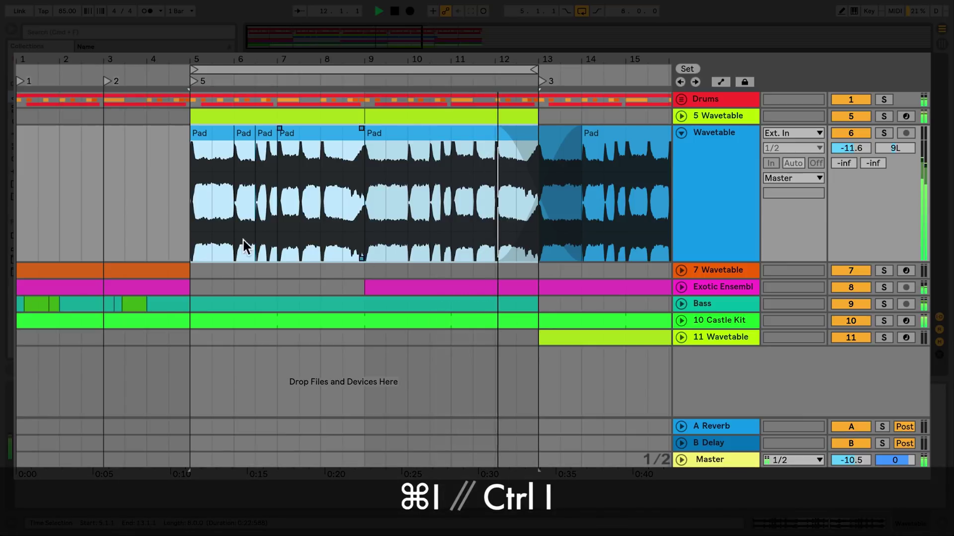
# Step: Insert 2 bars of silence at bar 4 so later clips shift right
pyautogui.click(147, 245)
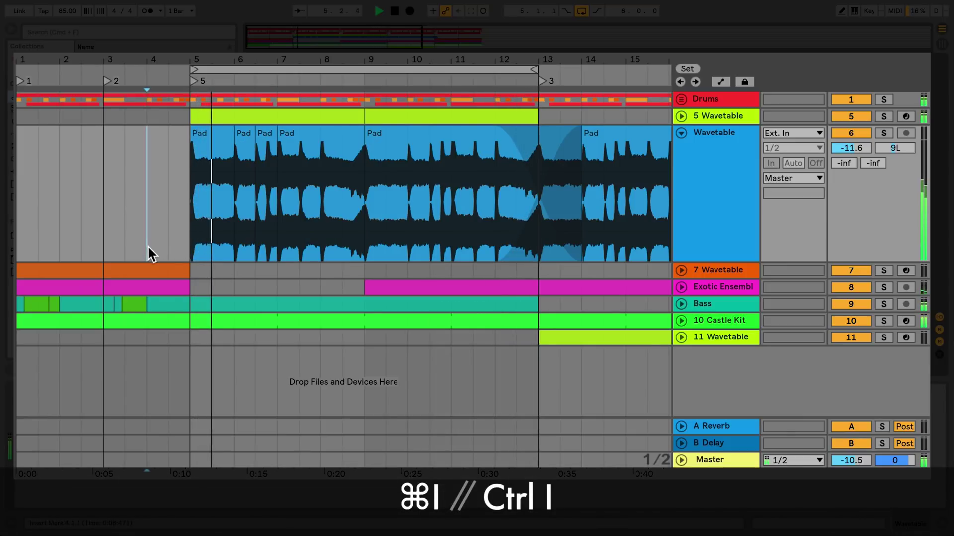
pyautogui.hotkey('ctrl', 'i')
pyautogui.click(313, 319)
pyautogui.write('2')
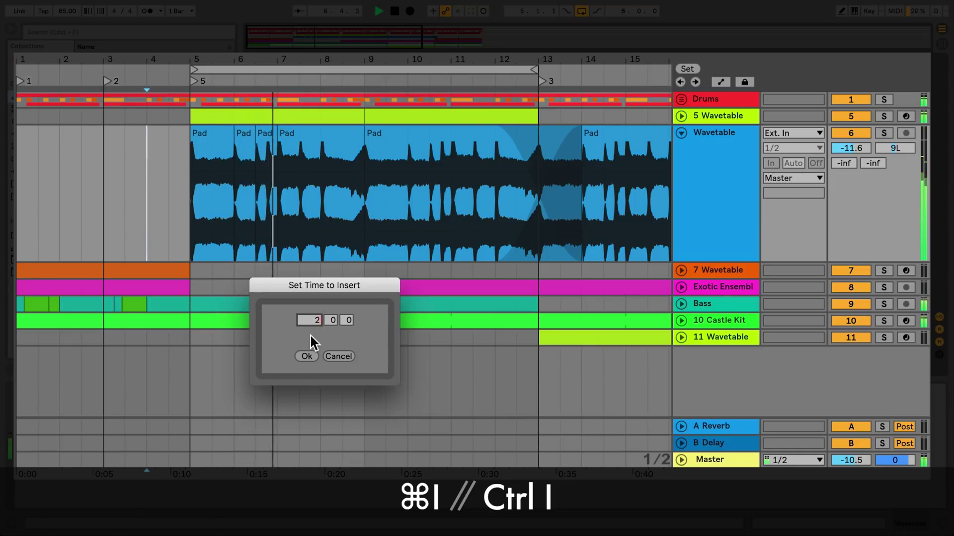
pyautogui.click(306, 356)
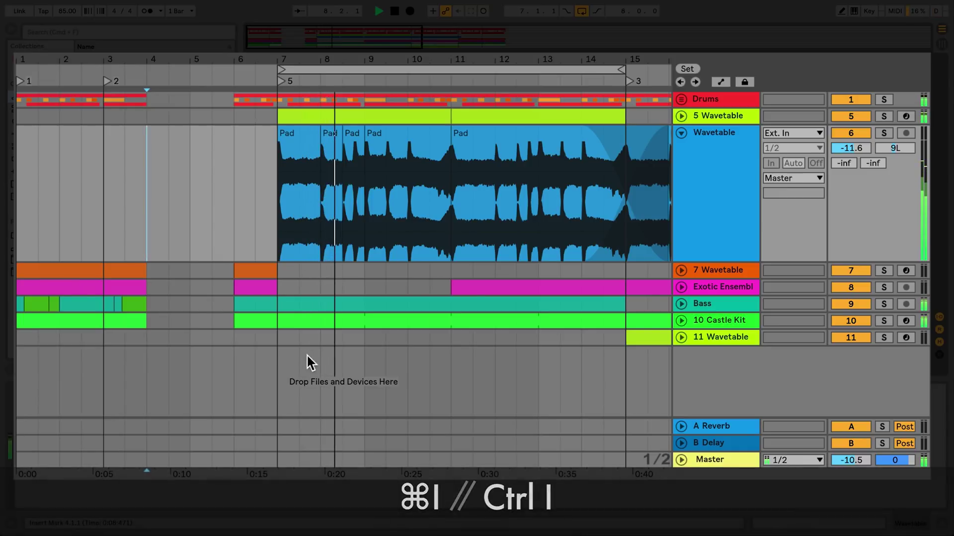
pyautogui.hscroll(2, 306, 354)
pyautogui.hscroll(5, 306, 356)
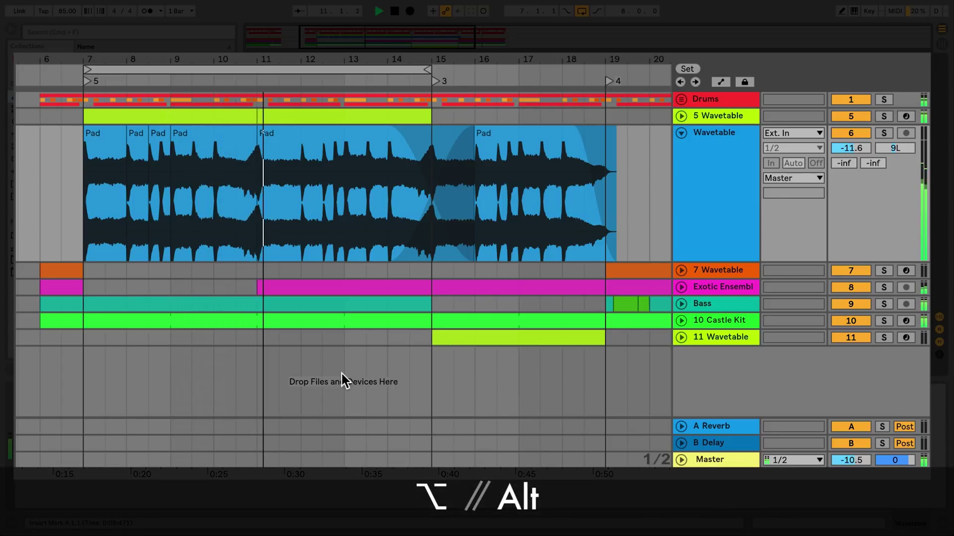
# Step: Fold all tracks with Ctrl+Alt+U, then unfold only the Bass track
pyautogui.keyDown('alt'); pyautogui.click(681, 270); pyautogui.keyUp('alt')
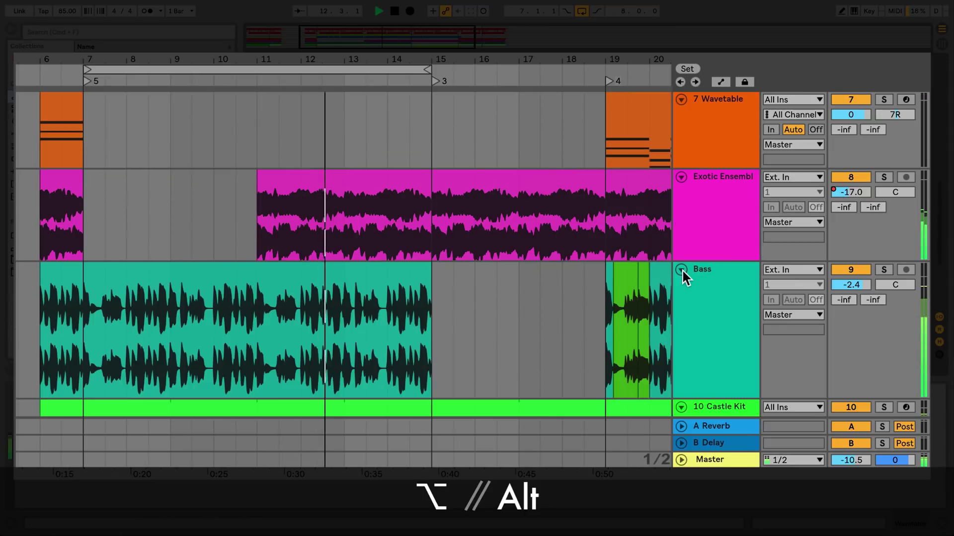
pyautogui.scroll(1, 546, 312)
pyautogui.scroll(10, 546, 311)
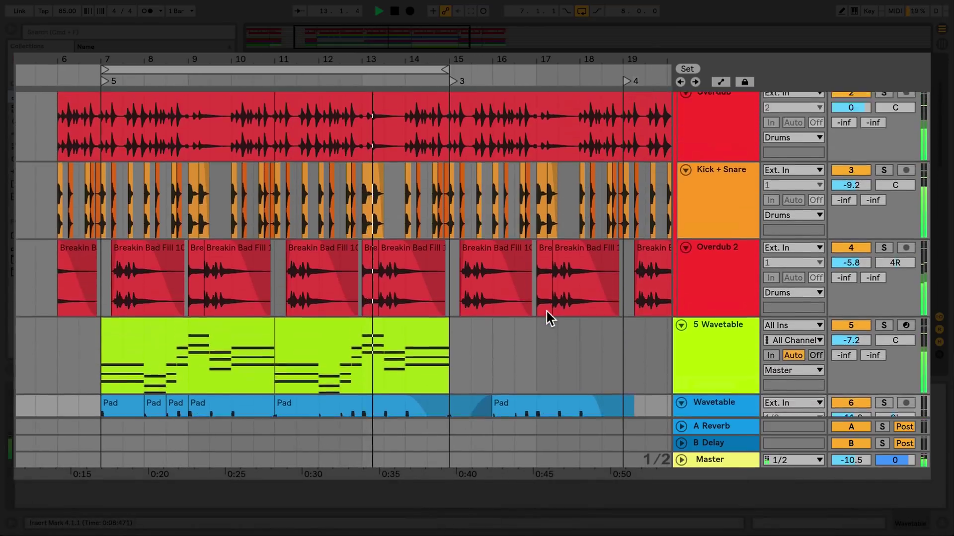
pyautogui.scroll(-1, 547, 312)
pyautogui.scroll(-8, 547, 312)
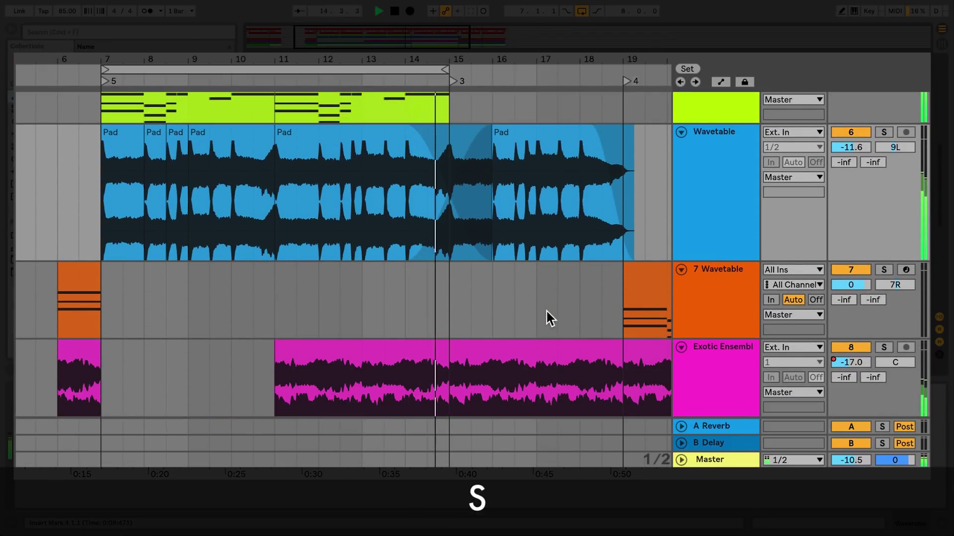
pyautogui.hotkey('ctrl', 'alt', 'u')
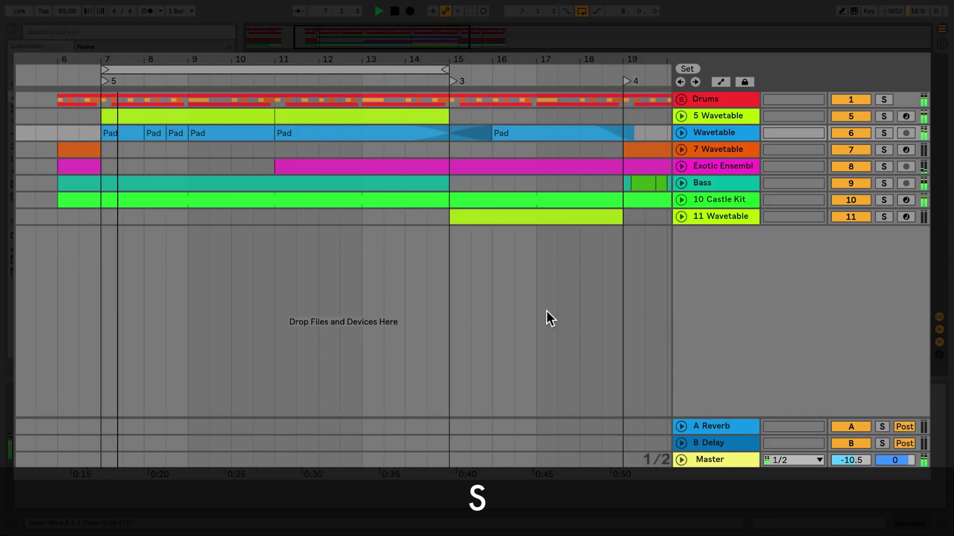
pyautogui.click(681, 183)
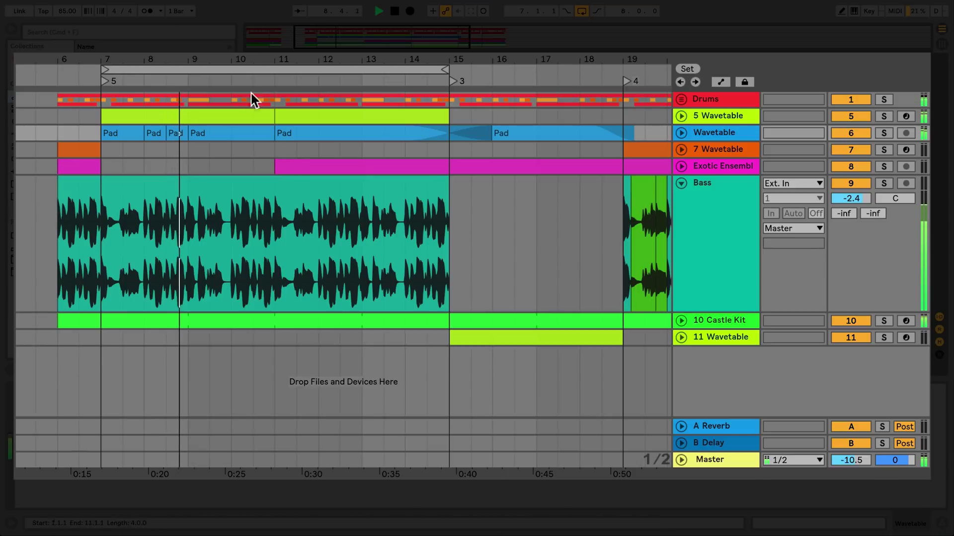
pyautogui.hotkey('ctrl', 'shift', 'f')
pyautogui.moveTo(201, 59); pyautogui.dragTo(201, 58)
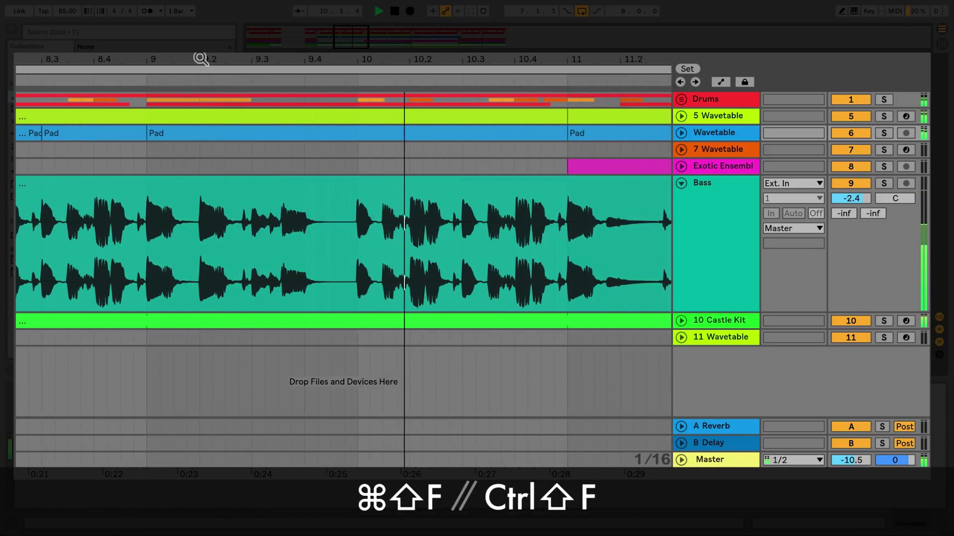
pyautogui.hotkey('ctrl', 'shift', 'f')
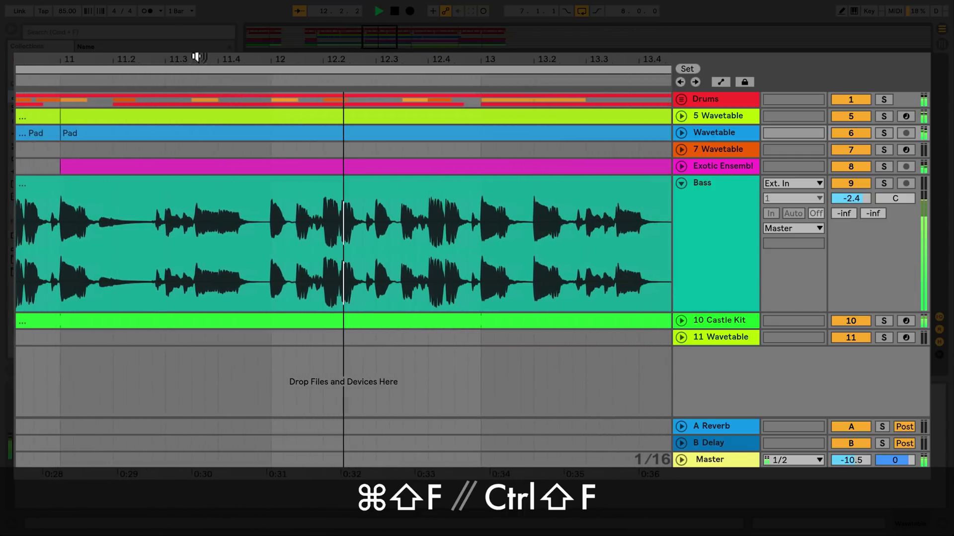
pyautogui.hotkey('ctrl', 'shift', 'f')
pyautogui.moveTo(386, 49); pyautogui.dragTo(388, 40)
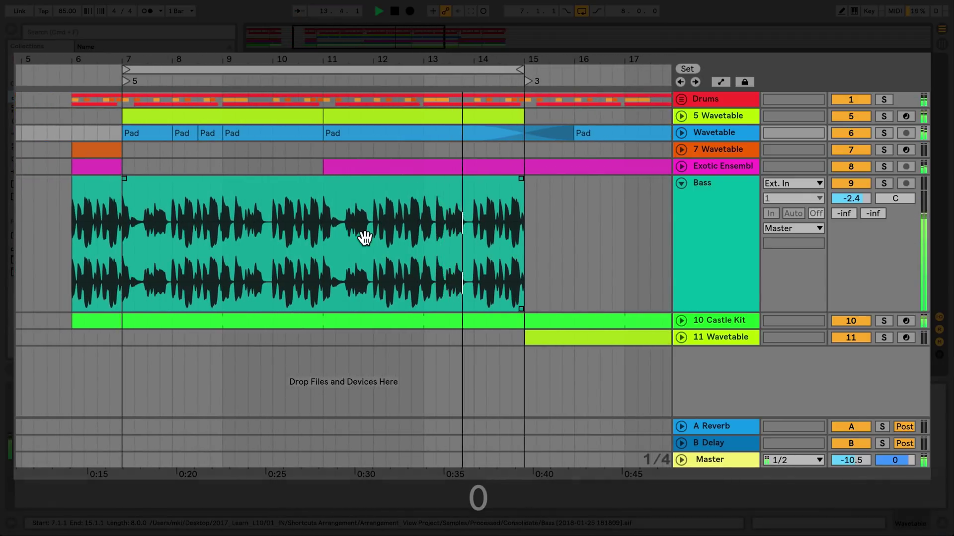
# Step: Deactivate the Bass clip's bar 6–7 section with 0 and reverse its bar 11–12 slice with R
pyautogui.click(100, 185)
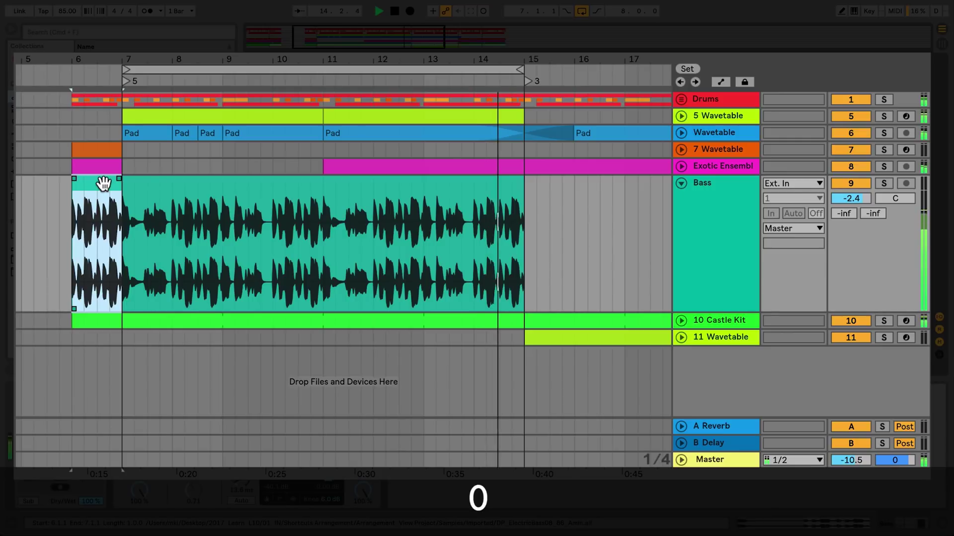
pyautogui.press('0')
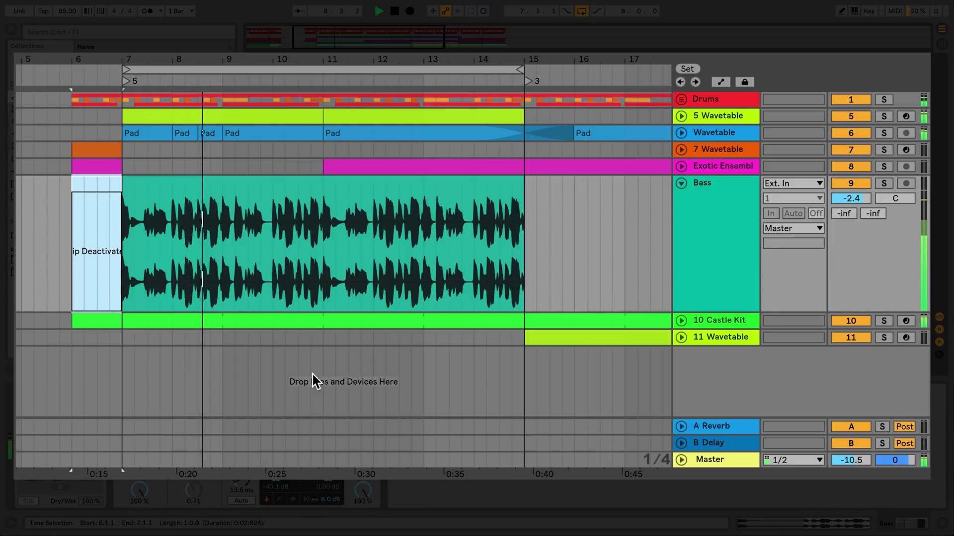
pyautogui.click(323, 303)
pyautogui.moveTo(323, 303); pyautogui.dragTo(370, 302)
pyautogui.press('Left')
pyautogui.press('Left')
pyautogui.press('Right')
pyautogui.press('Right')
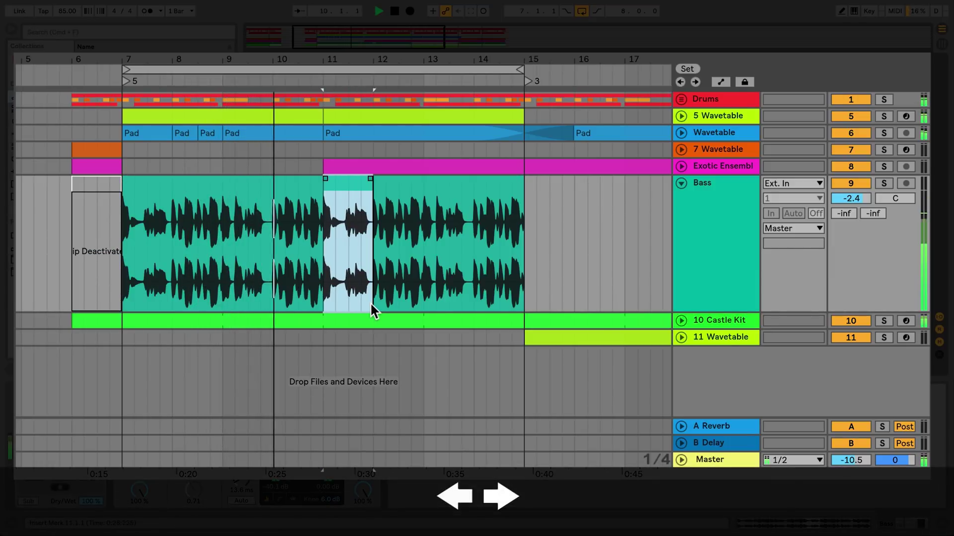
pyautogui.press('Right')
pyautogui.press('Right')
pyautogui.press('Right')
pyautogui.press('Right')
pyautogui.press('Left')
pyautogui.press('Left')
pyautogui.press('Left')
pyautogui.press('Left')
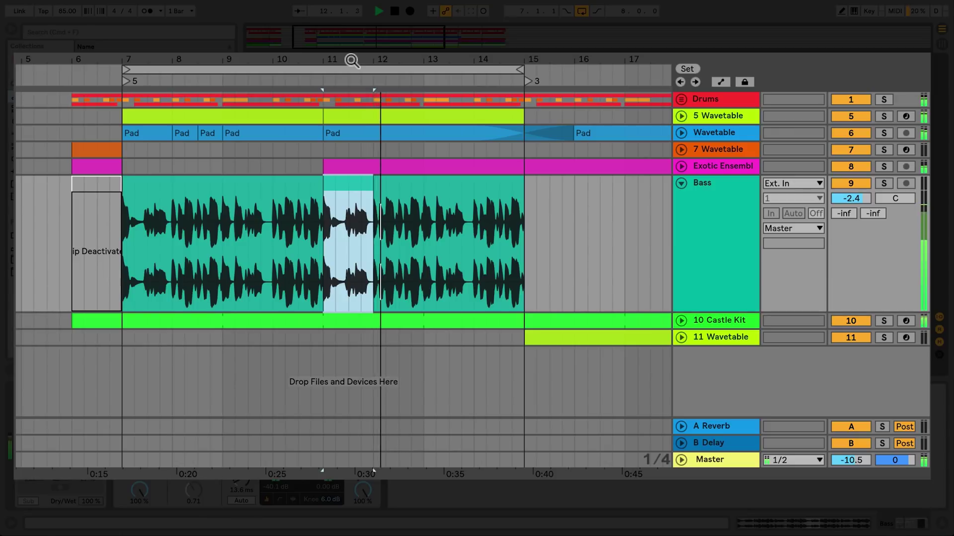
pyautogui.press('r')
pyautogui.moveTo(351, 60); pyautogui.dragTo(351, 143)
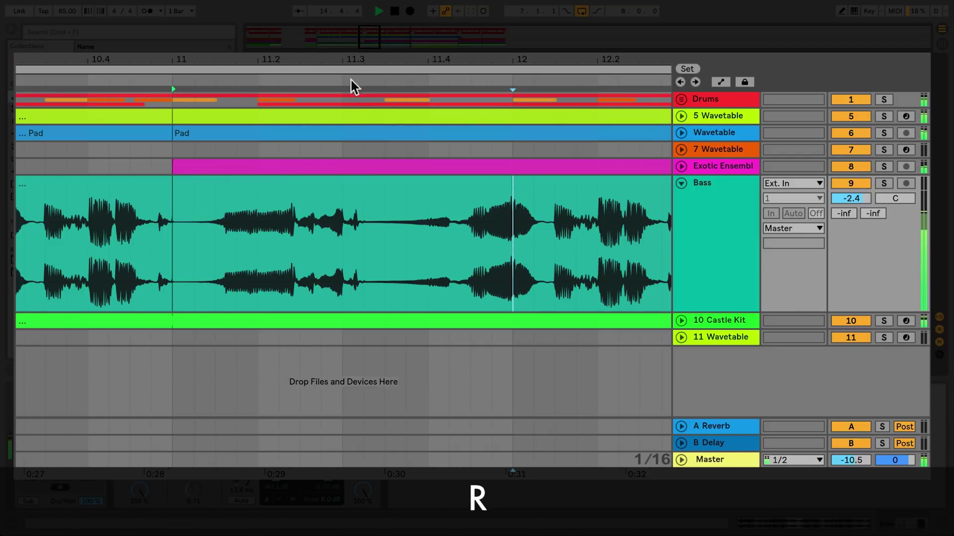
pyautogui.moveTo(351, 73); pyautogui.dragTo(412, 58)
pyautogui.press('z')
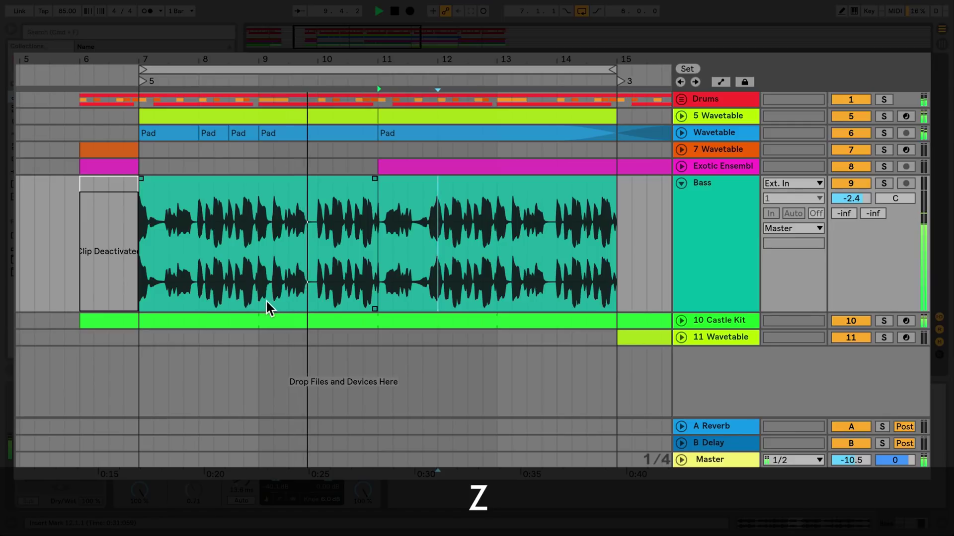
# Step: Zoom into Bass bars 9–9.4, then closer from 9.2.1, then zoom back out to the whole song
pyautogui.moveTo(258, 299); pyautogui.dragTo(306, 300)
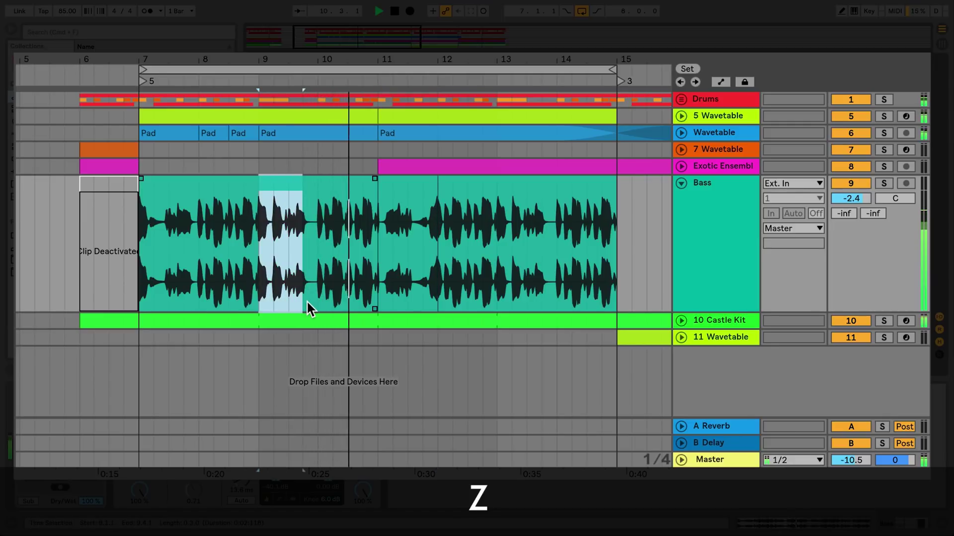
pyautogui.press('z')
pyautogui.click(239, 300)
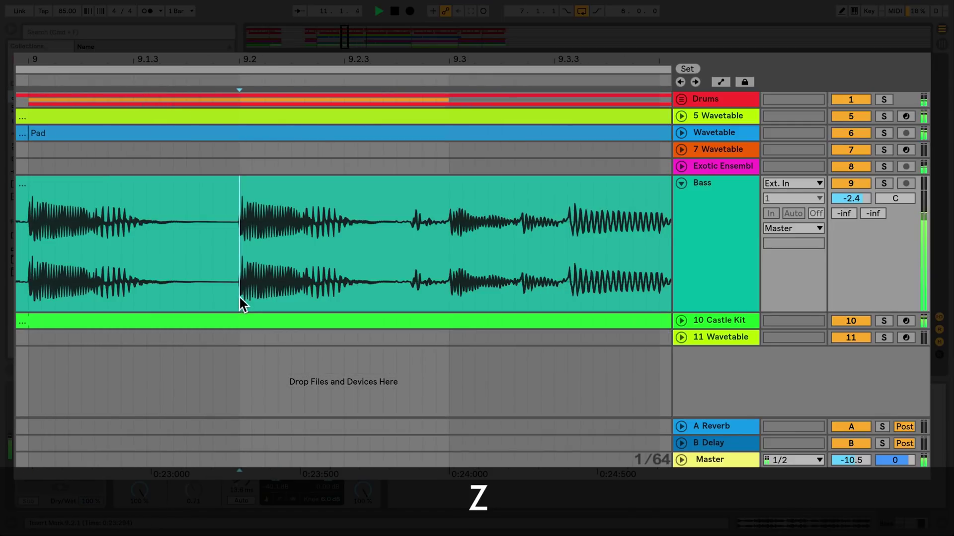
pyautogui.moveTo(240, 297); pyautogui.dragTo(348, 296)
pyautogui.press('z')
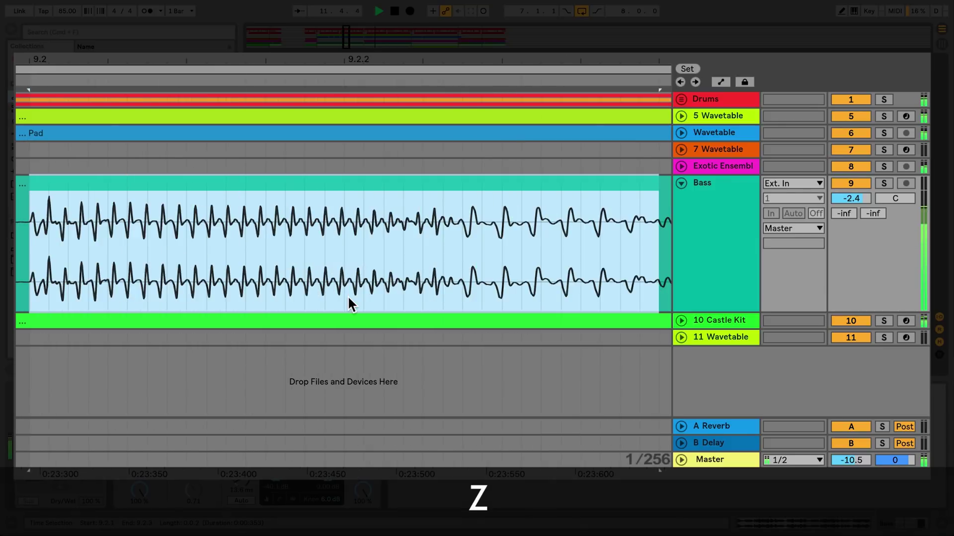
pyautogui.hotkey('shift', 'z')
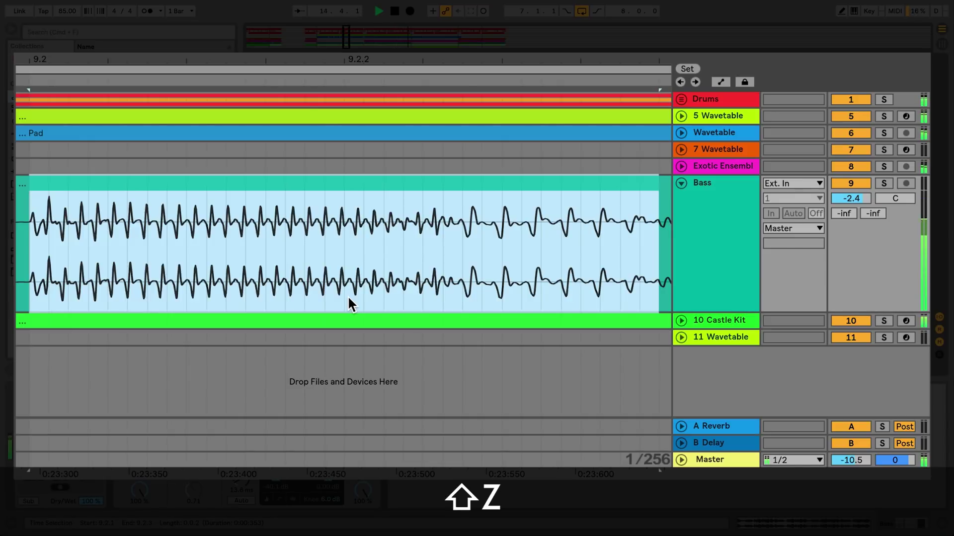
pyautogui.hotkey('shift', 'z')
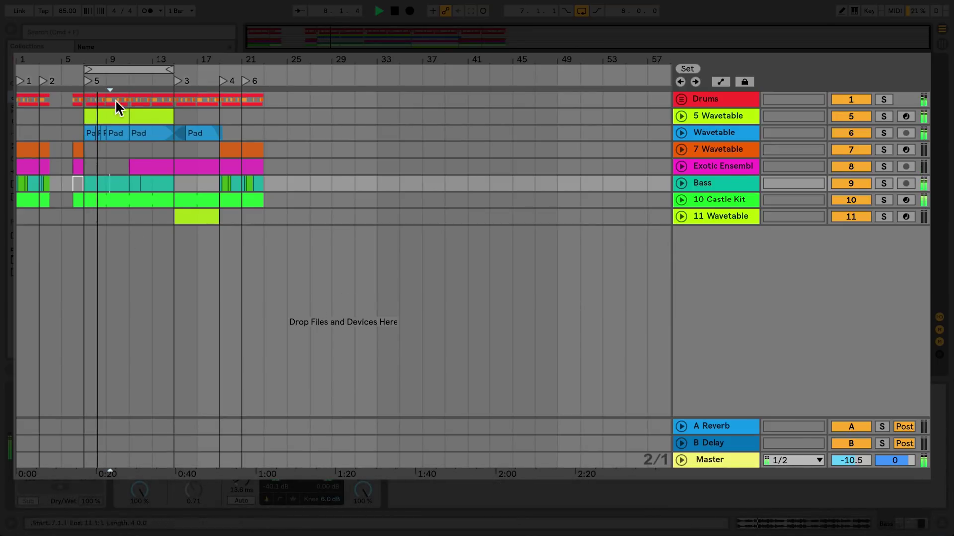
# Step: Zoom to bars 7–16, show Bass Gain automation, and pull a breakpoint after bar 9 down to 31 %
pyautogui.moveTo(104, 61); pyautogui.dragTo(572, 184)
pyautogui.click(682, 183)
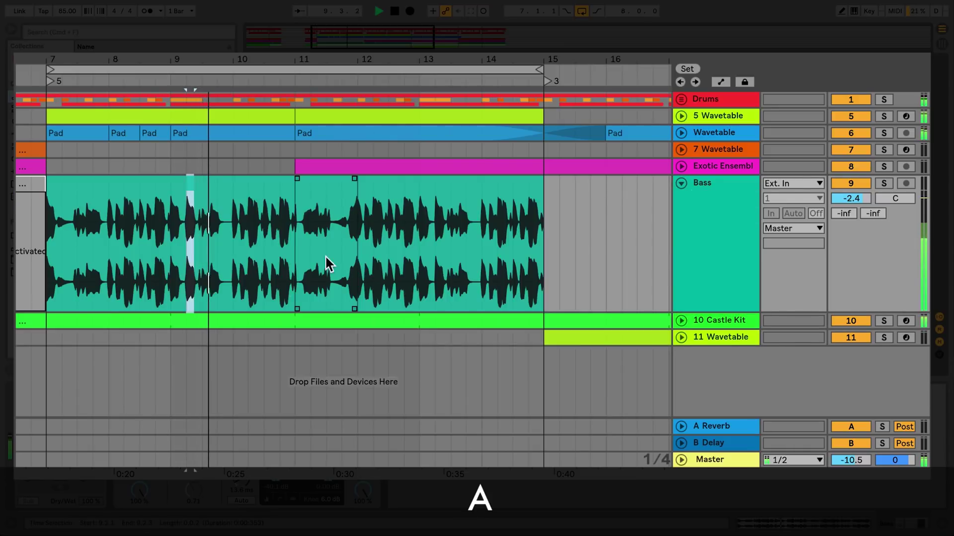
pyautogui.press('a')
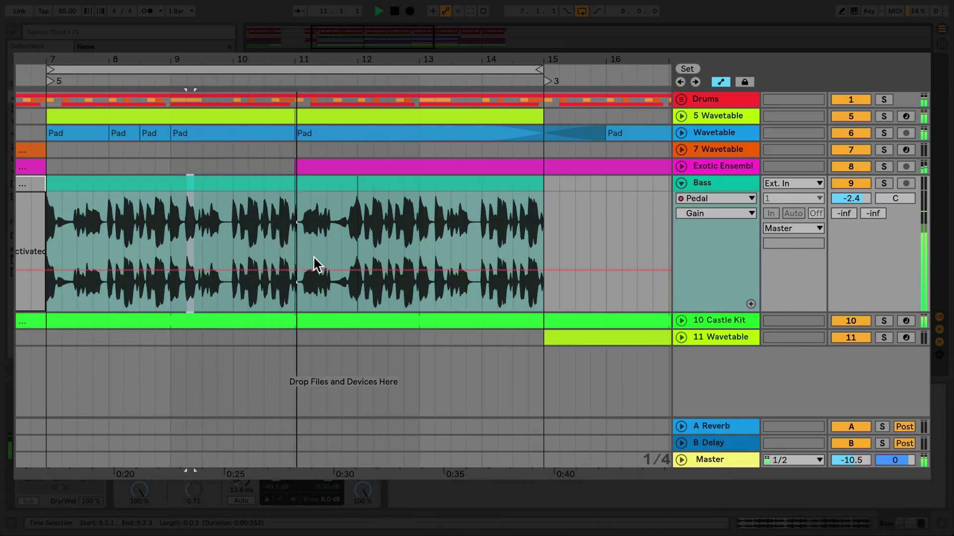
pyautogui.click(201, 269)
pyautogui.click(234, 270)
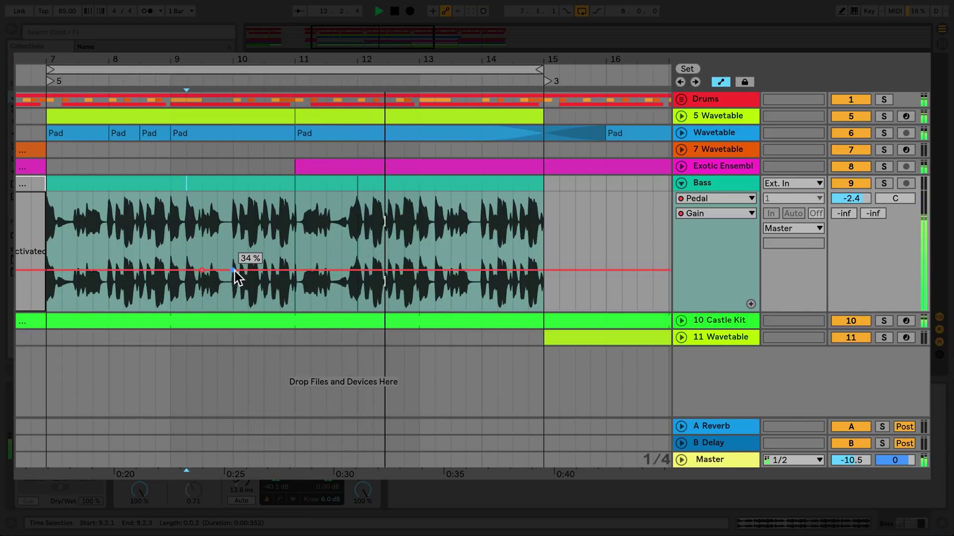
pyautogui.moveTo(234, 270)
pyautogui.mouseDown()
pyautogui.moveTo(234, 217)
pyautogui.moveTo(234, 286)
pyautogui.mouseUp()
pyautogui.press('shift')
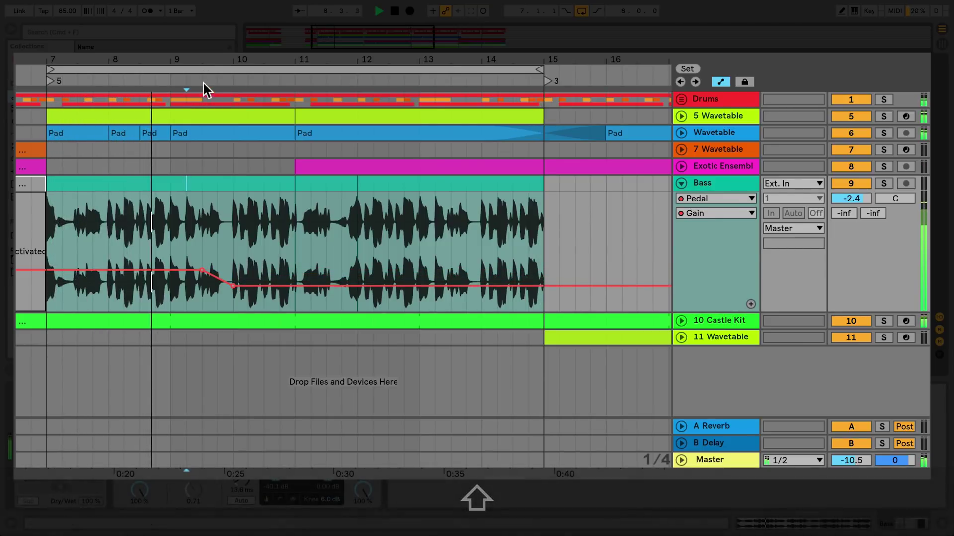
# Step: Scroll the arrangement up to bring the Bass Gain automation ramp into view
pyautogui.scroll(5, 209, 60)
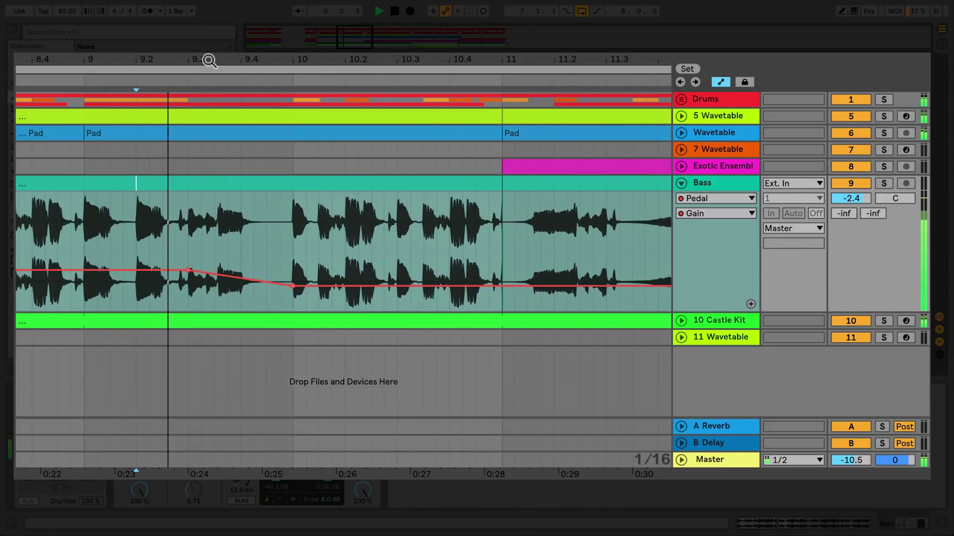